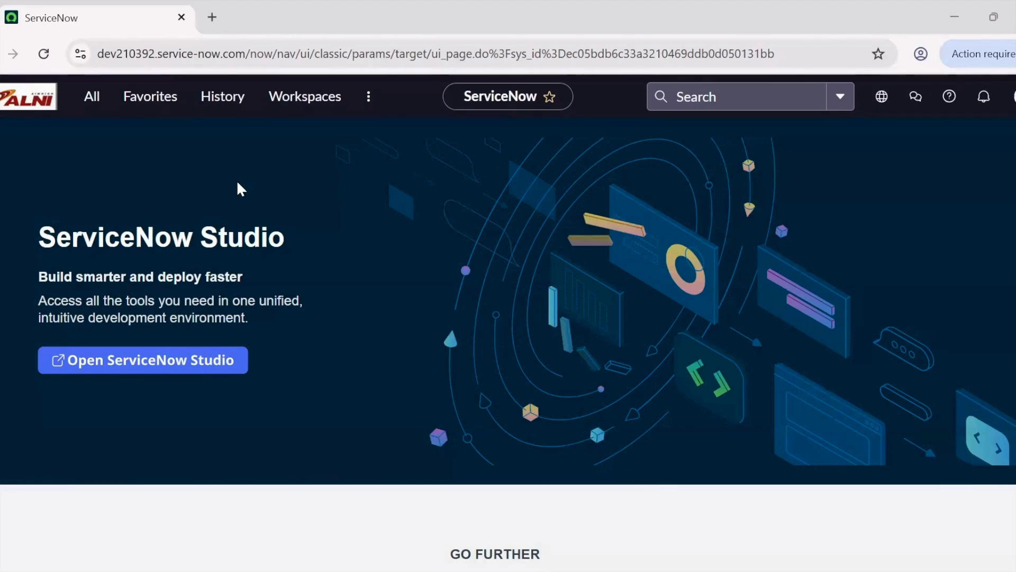
# Step: Open a blank new incident form using the navigator command incident.DO
pyautogui.click(92, 98)
pyautogui.write('in')
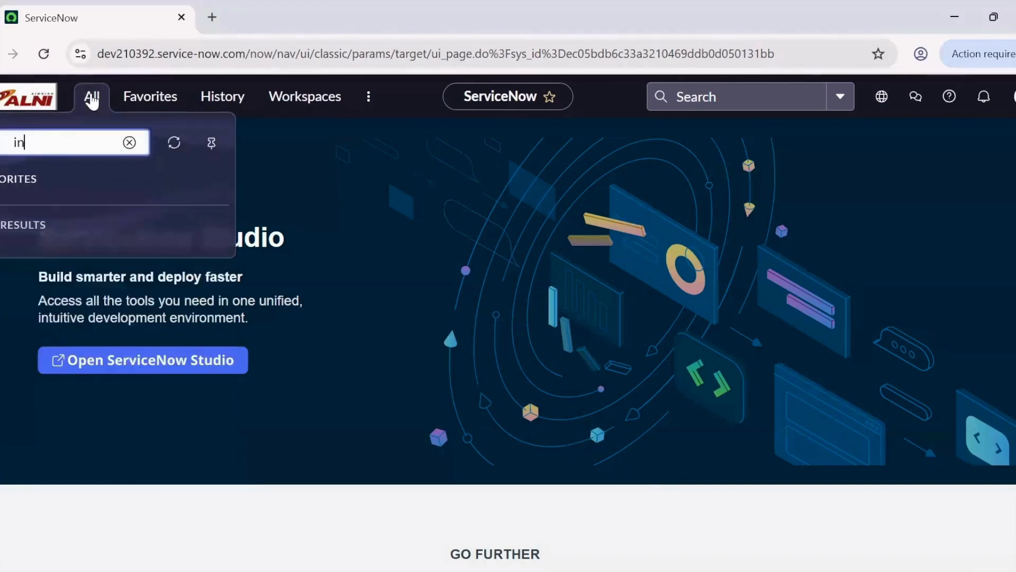
pyautogui.write('cident.DO')
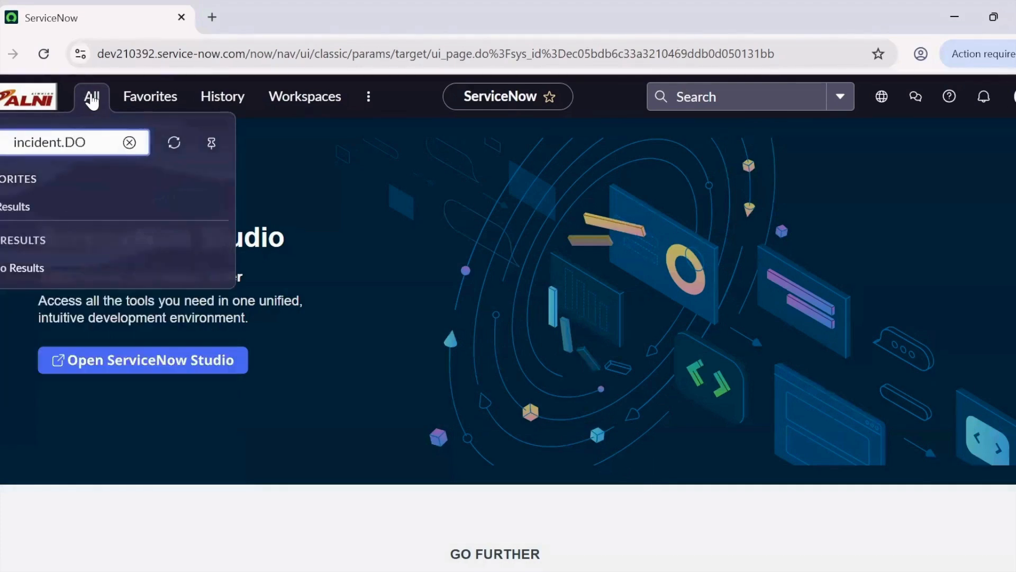
pyautogui.press('Return')
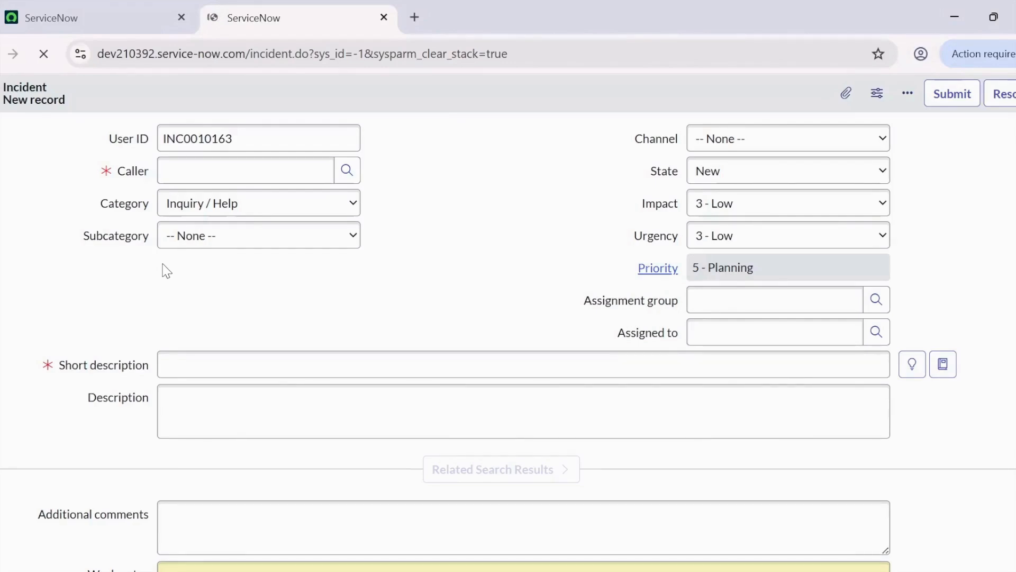
# Step: Fill in the incident's caller, short description "Unable to login to Outlook." and description "User unable to access Outlook."
pyautogui.click(349, 177)
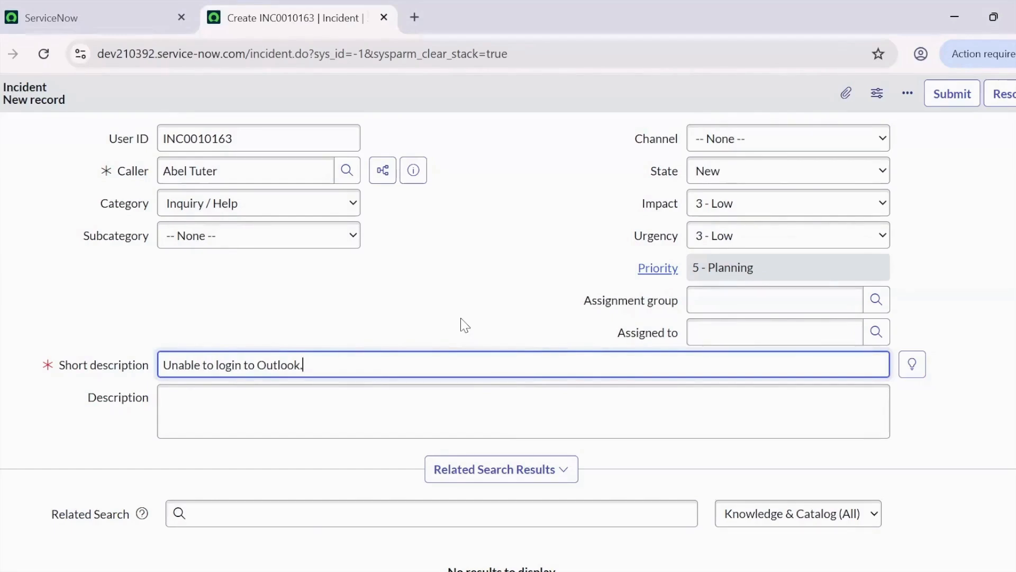
pyautogui.click(428, 420)
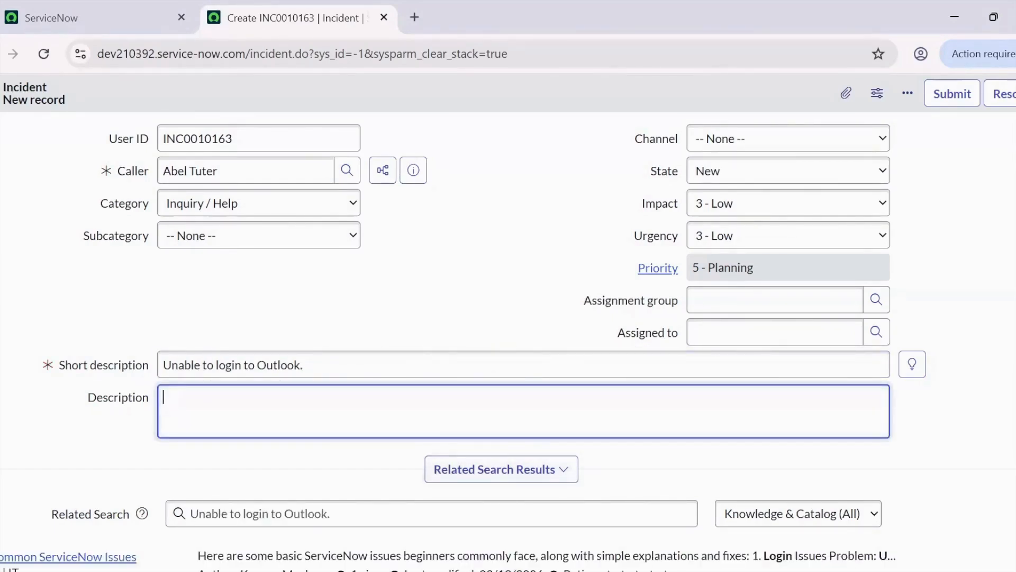
pyautogui.write('User unable to access Outlook.')
pyautogui.press('Return')
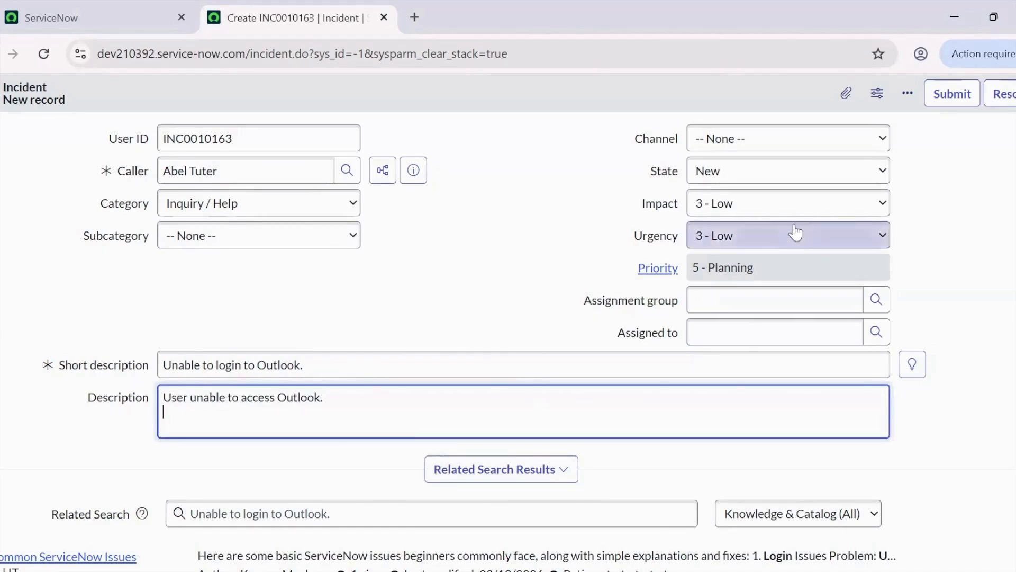
# Step: Set the incident's Impact and Urgency to 2 - Medium and save the record
pyautogui.click(778, 212)
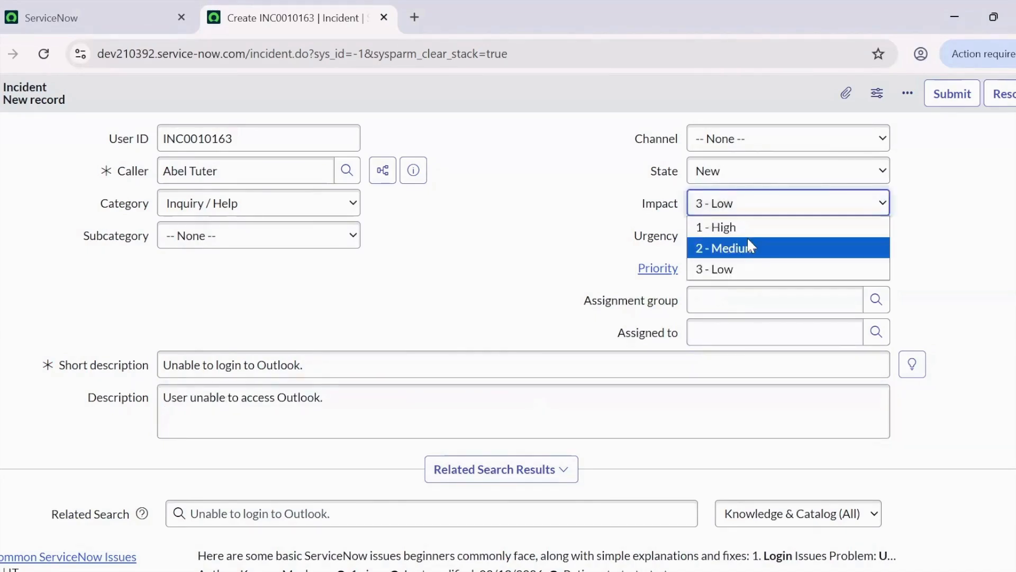
pyautogui.click(747, 236)
pyautogui.click(751, 242)
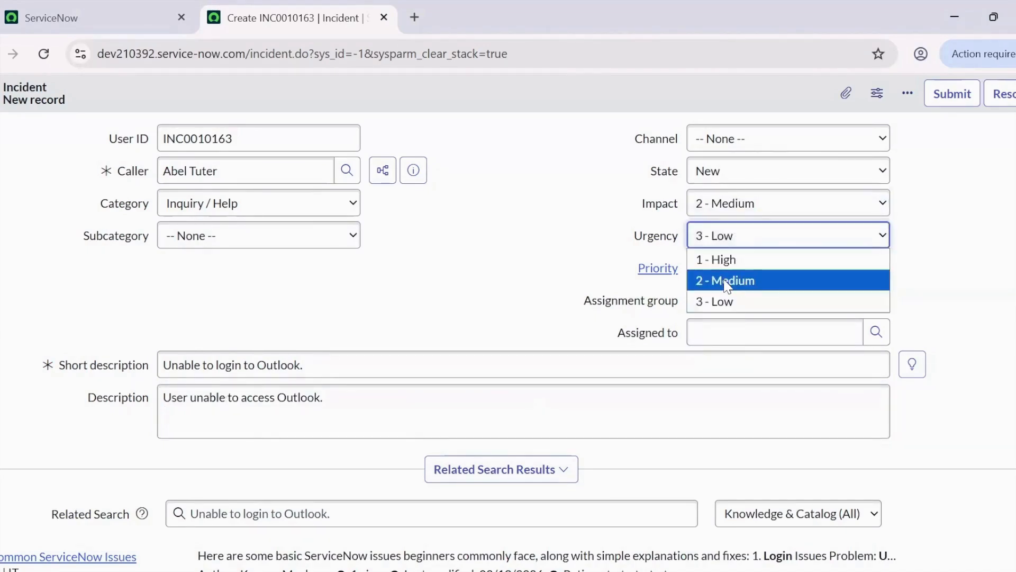
pyautogui.click(726, 281)
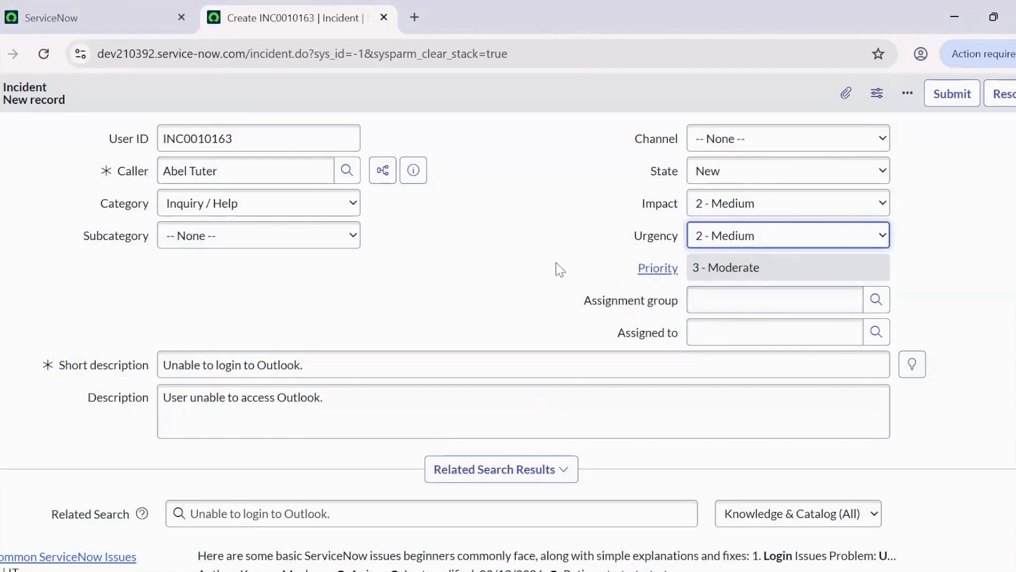
pyautogui.rightClick(538, 99)
pyautogui.click(562, 108)
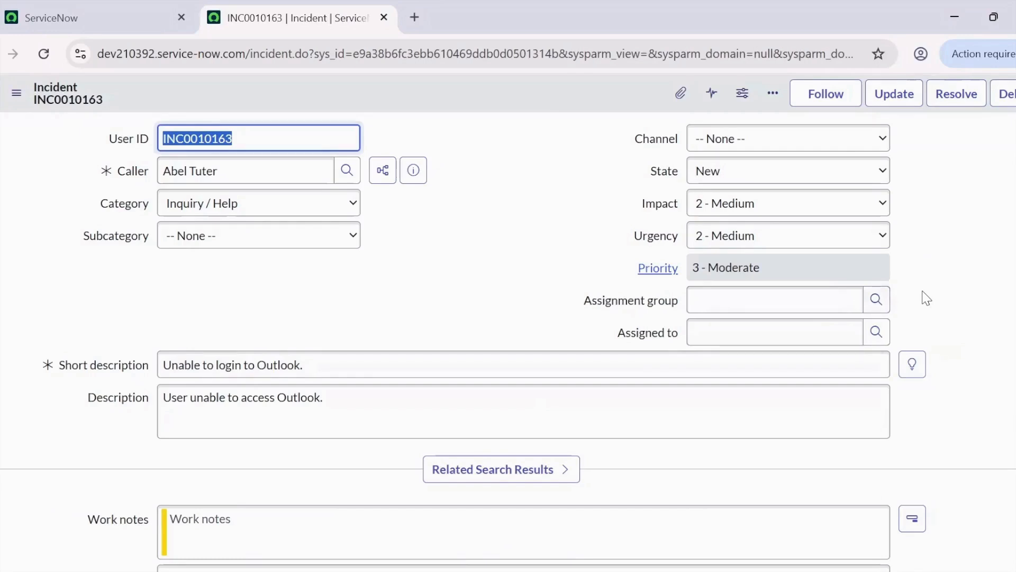
# Step: Assign the incident to the Email Support Team and an agent from that group, and save the record
pyautogui.click(874, 298)
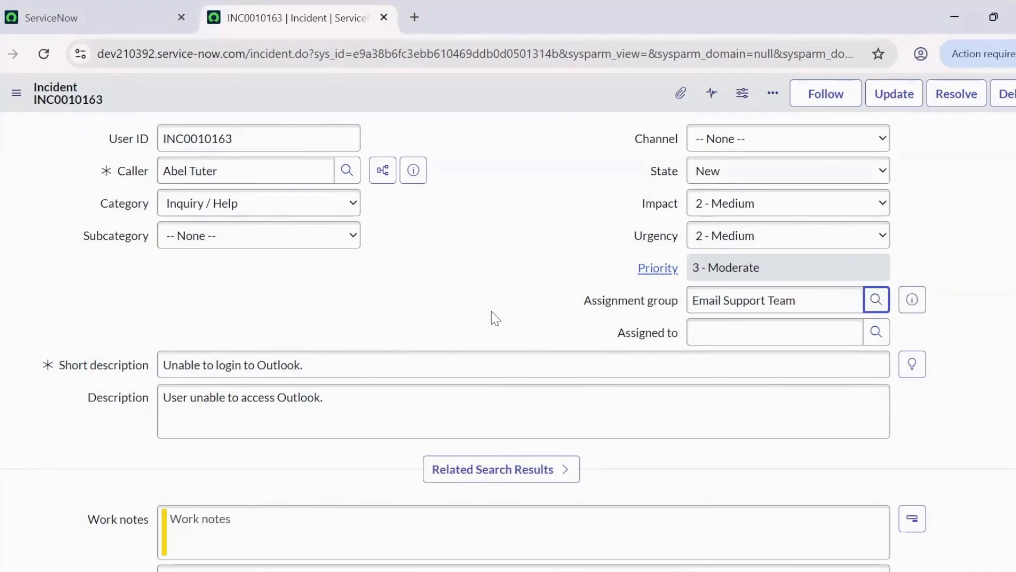
pyautogui.click(876, 332)
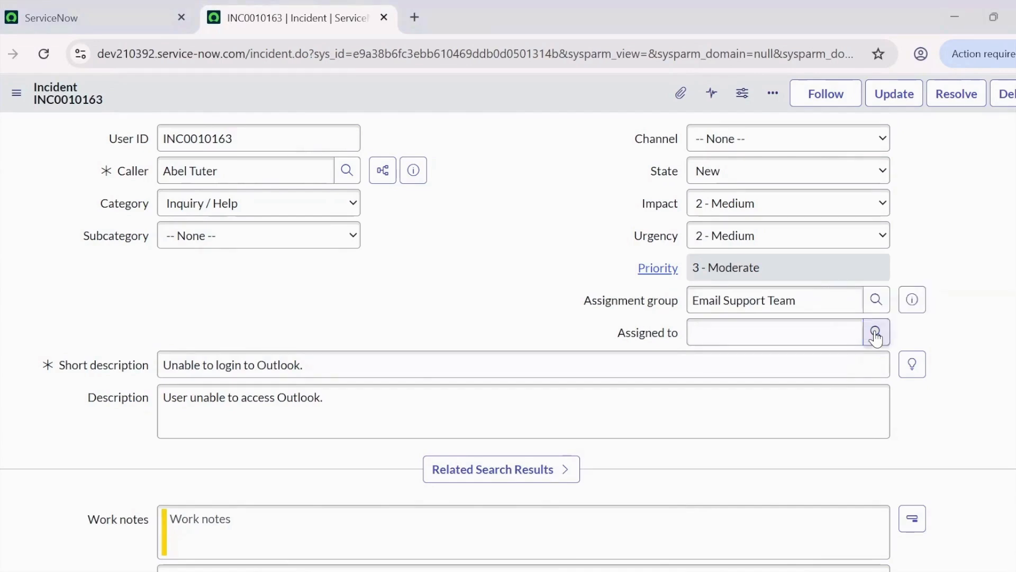
pyautogui.click(405, 335)
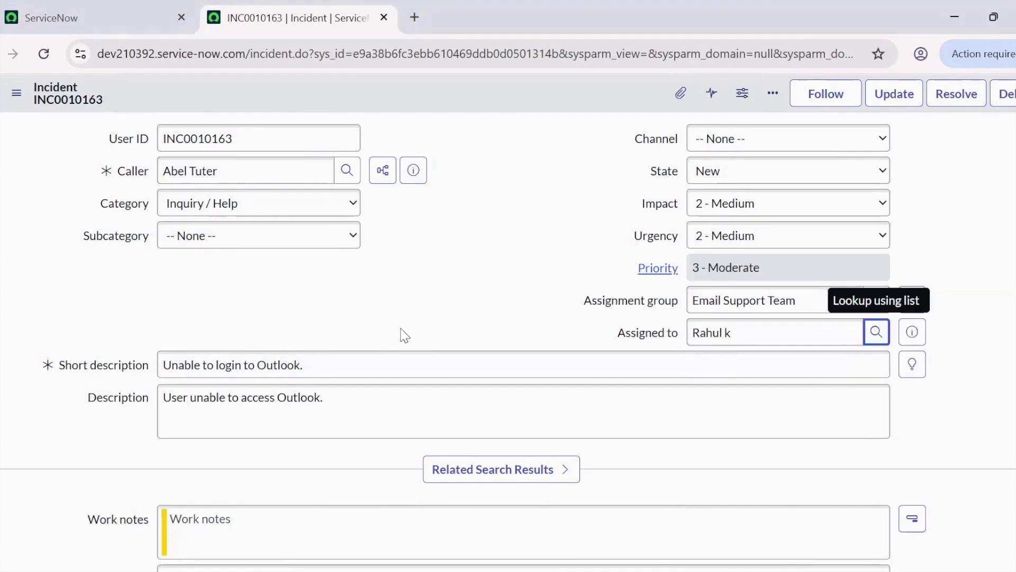
pyautogui.rightClick(501, 92)
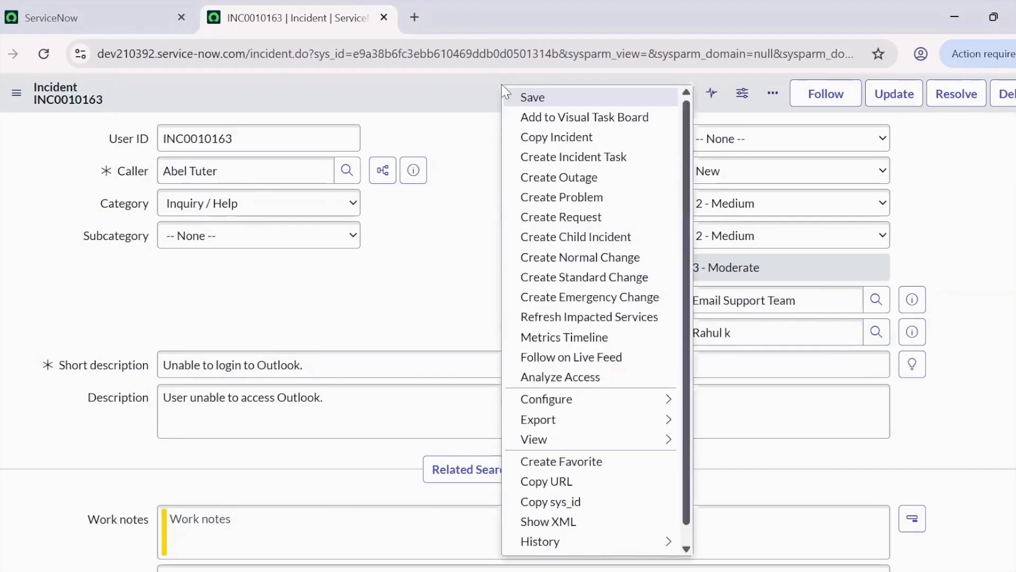
pyautogui.click(538, 99)
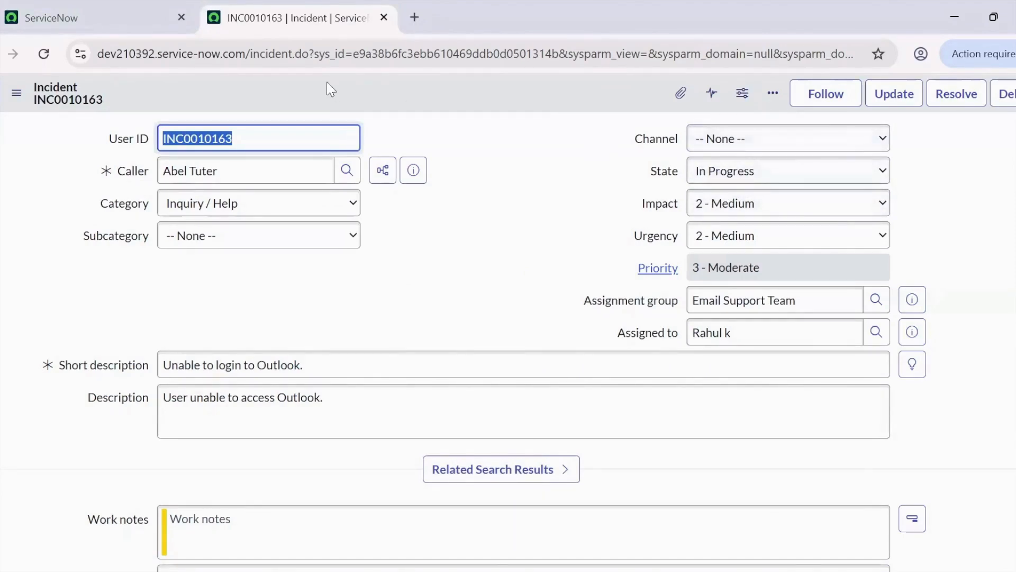
# Step: Impersonate the agent assigned to the incident from the ServiceNow home page
pyautogui.click(135, 11)
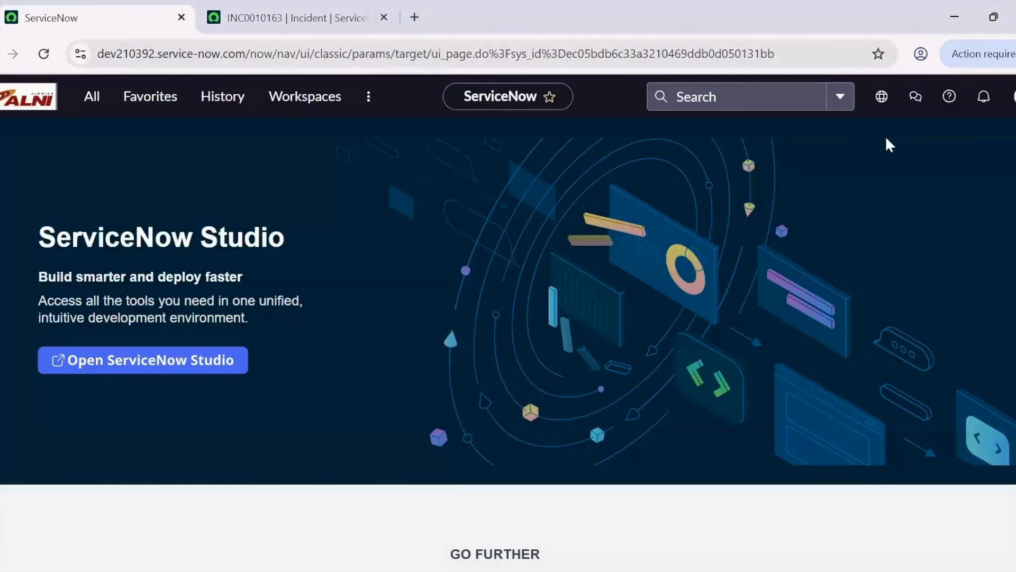
pyautogui.click(1012, 96)
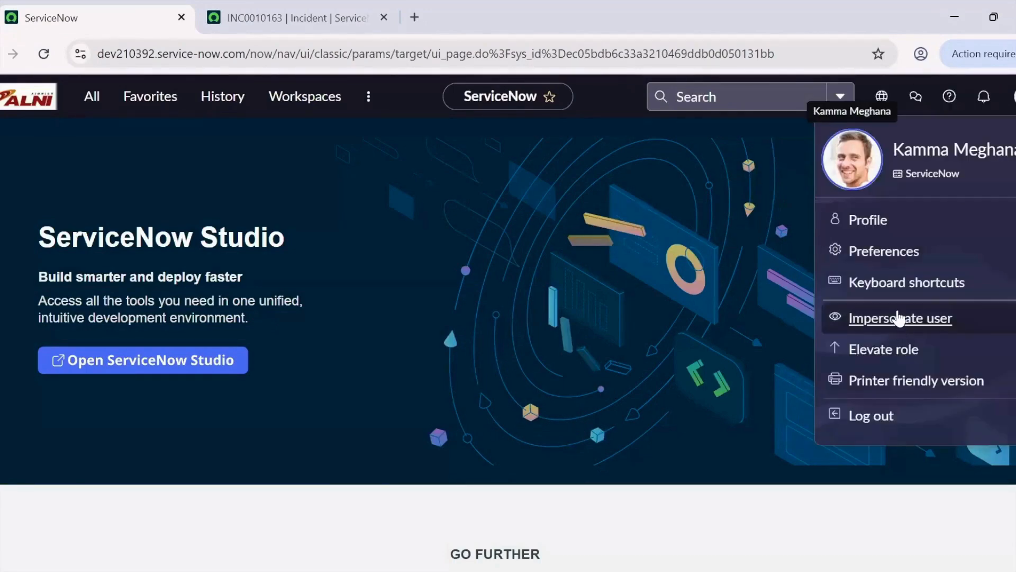
pyautogui.click(899, 318)
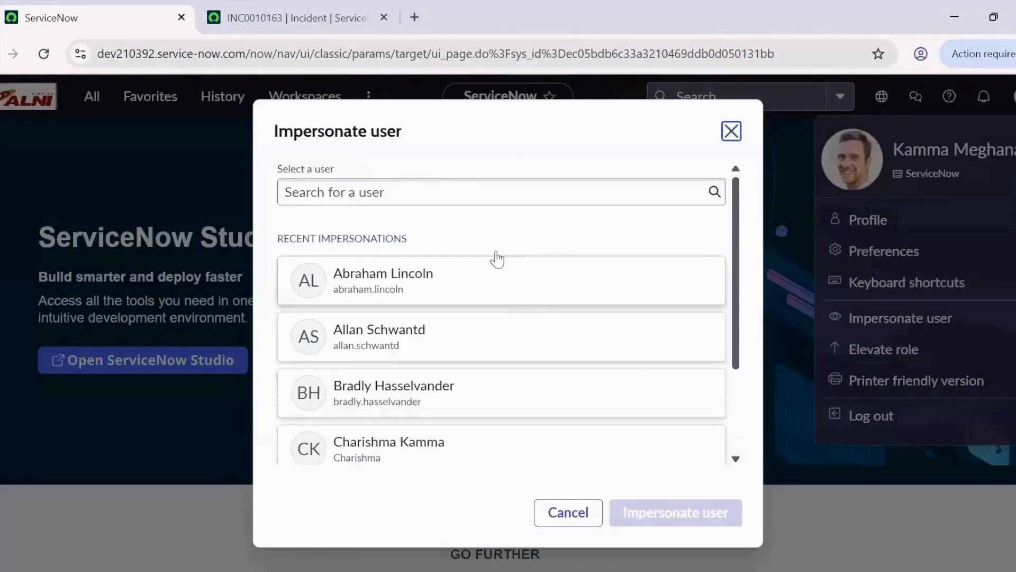
pyautogui.click(483, 198)
pyautogui.write('rahul')
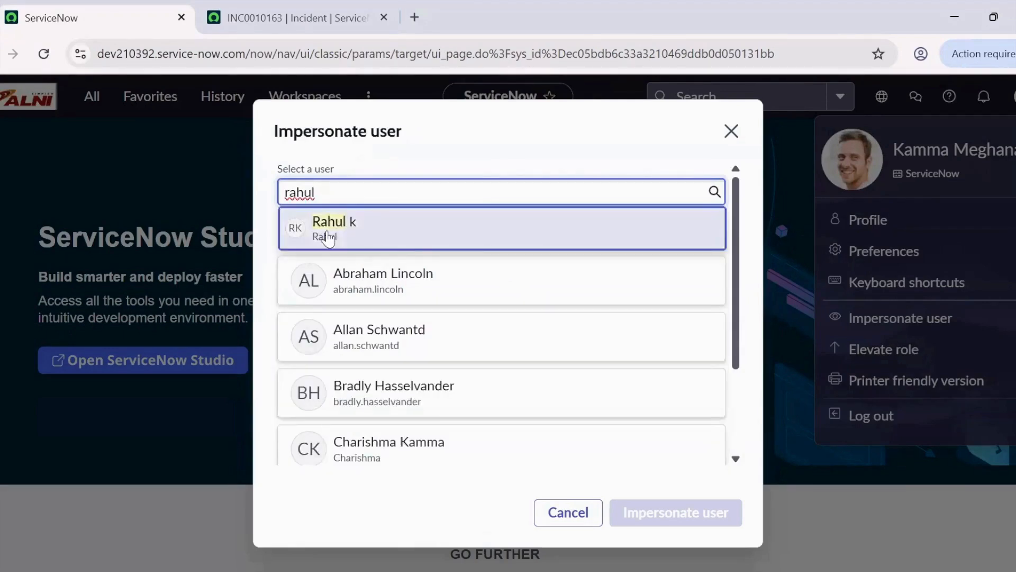
pyautogui.click(331, 223)
pyautogui.click(655, 512)
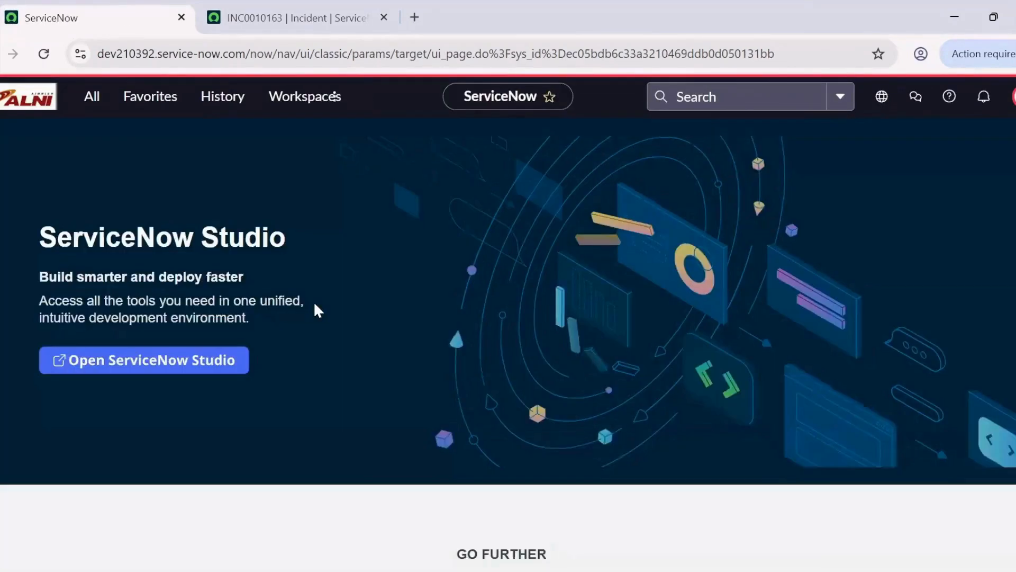
# Step: Open the full incident list using the navigator command incident.LIST
pyautogui.click(94, 106)
pyautogui.write('incident.LIST')
pyautogui.press('Return')
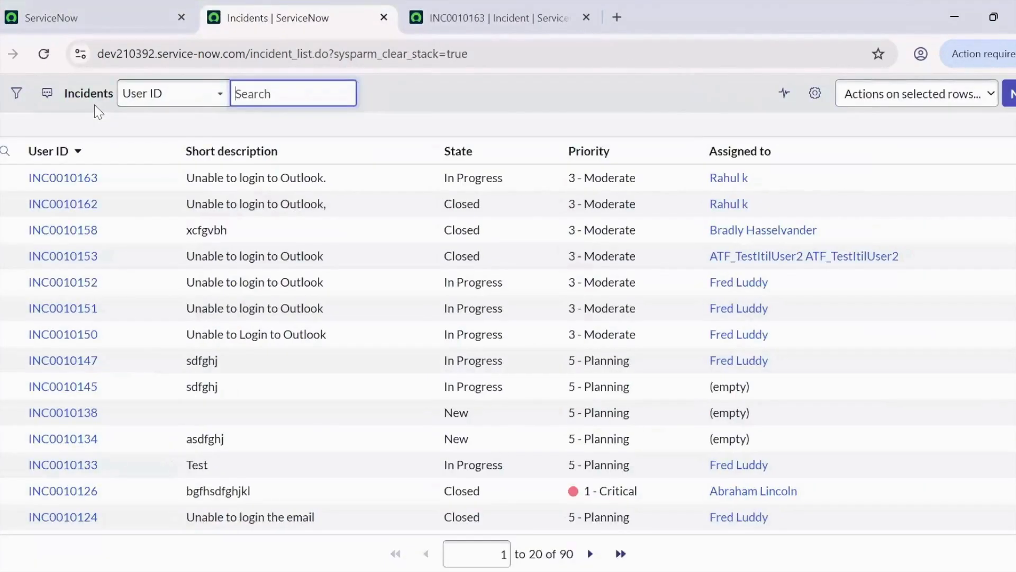
# Step: Filter the incidents with Assigned to is the impersonated agent, and open the In Progress Outlook login incident
pyautogui.click(13, 95)
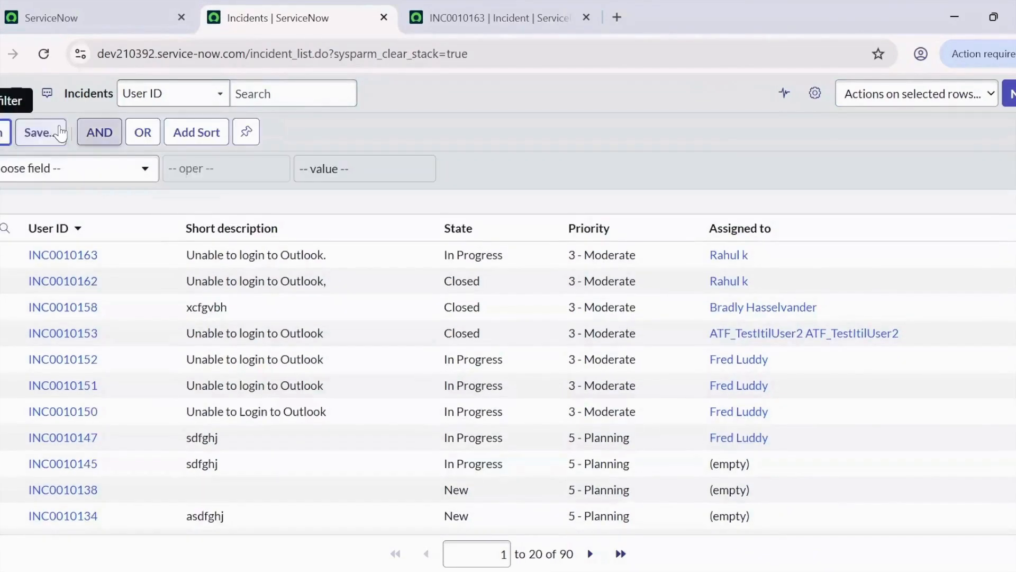
pyautogui.click(33, 169)
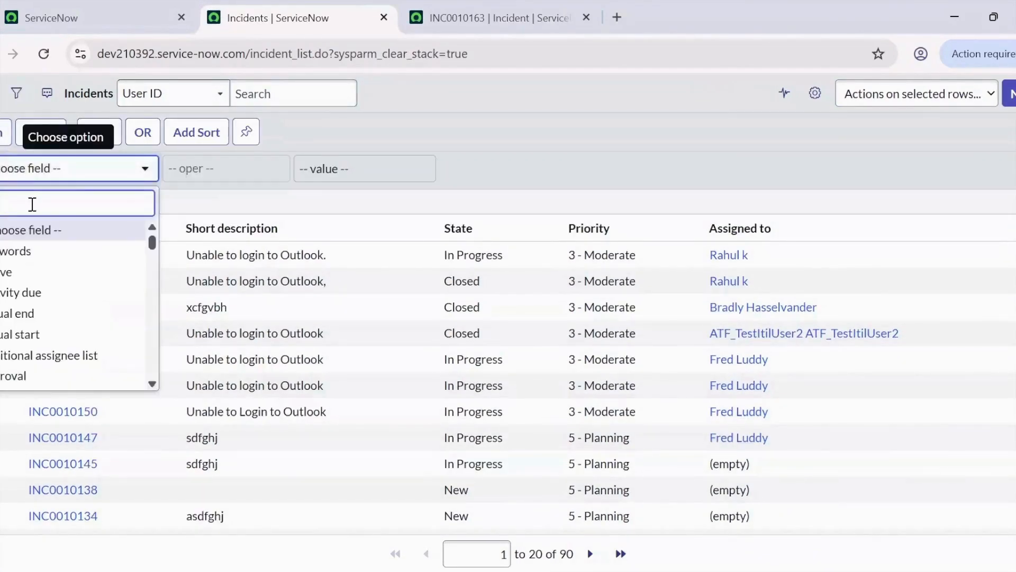
pyautogui.scroll(-2, 22, 354)
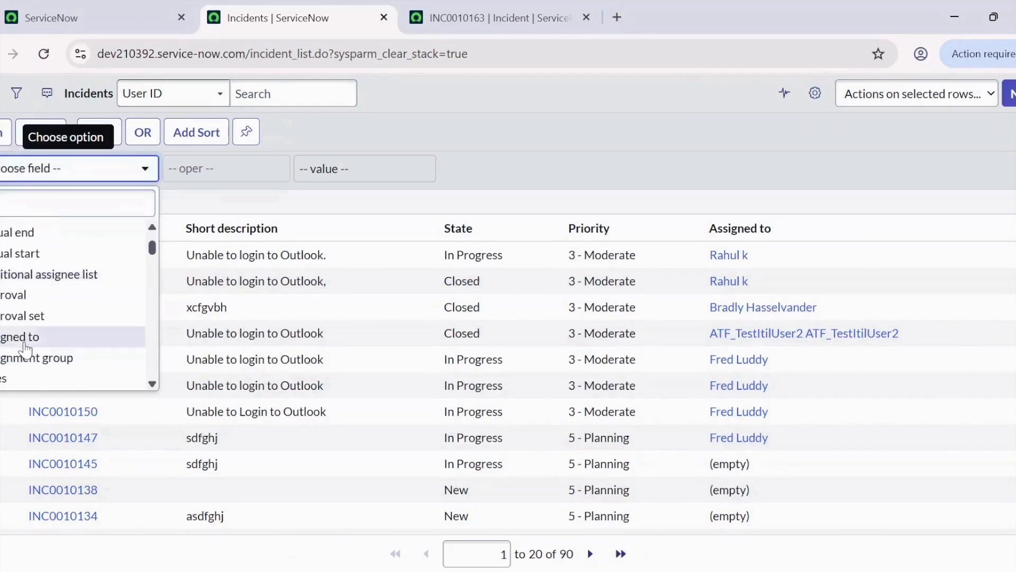
pyautogui.click(24, 342)
pyautogui.click(332, 171)
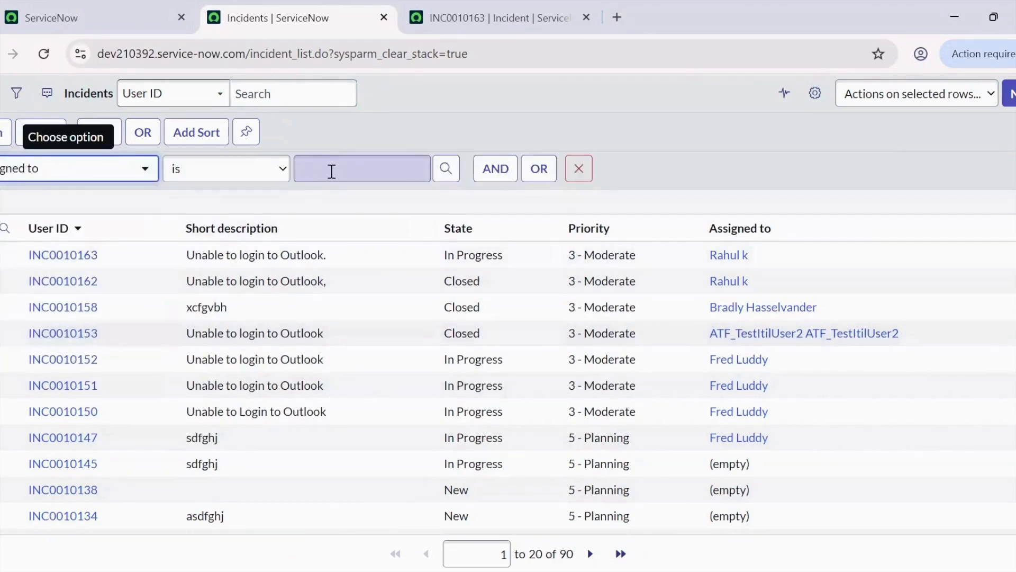
pyautogui.write('RAH')
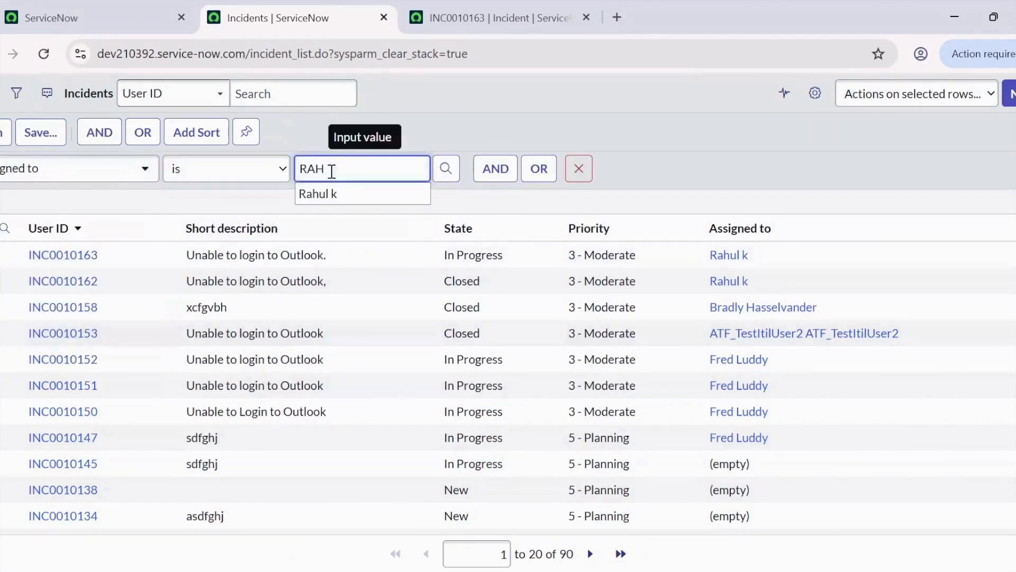
pyautogui.click(323, 194)
pyautogui.click(3, 135)
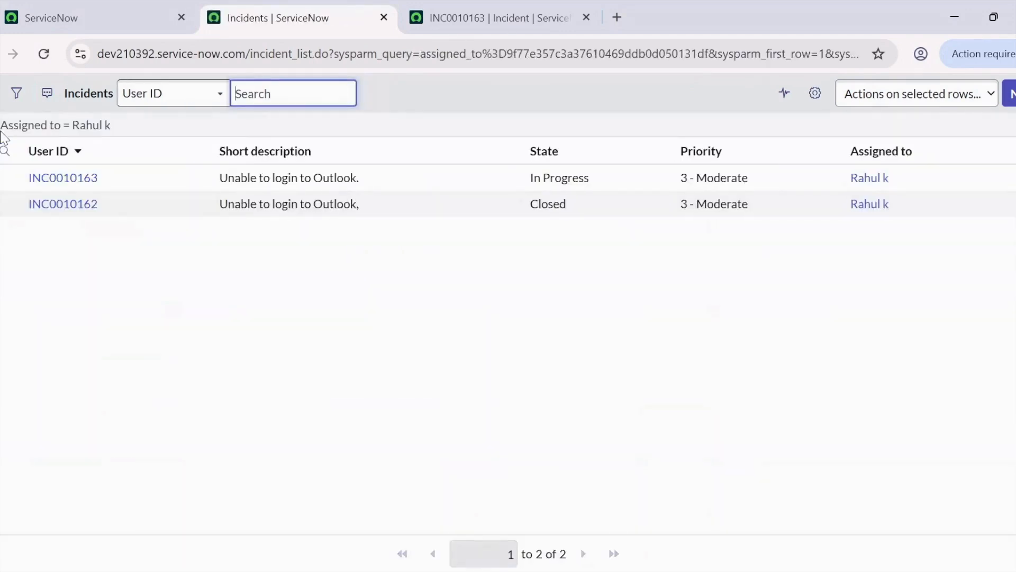
pyautogui.click(83, 183)
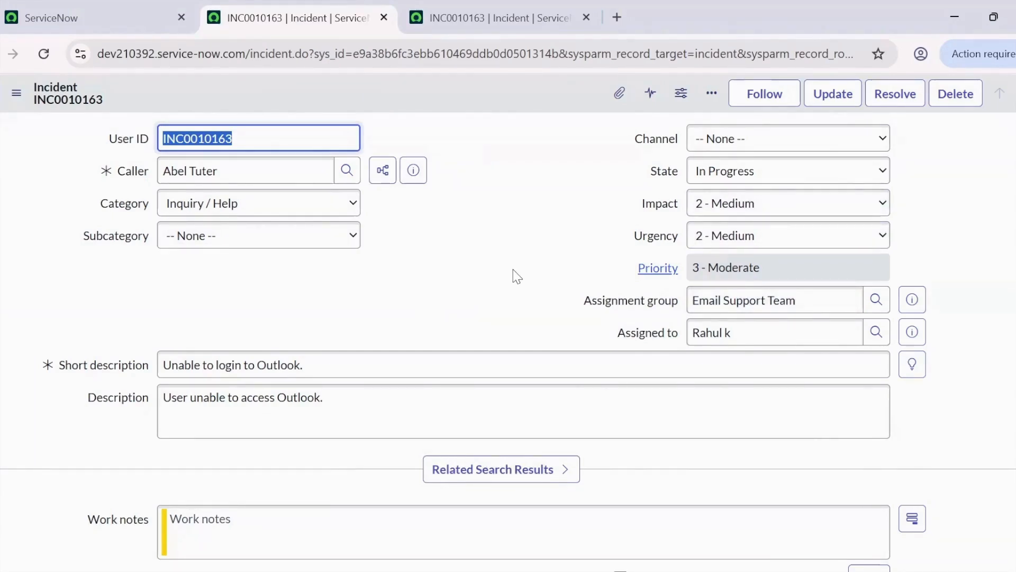
# Step: Try setting the incident's State to On Hold, checking the on-hold reason field, and return it to In Progress
pyautogui.click(783, 168)
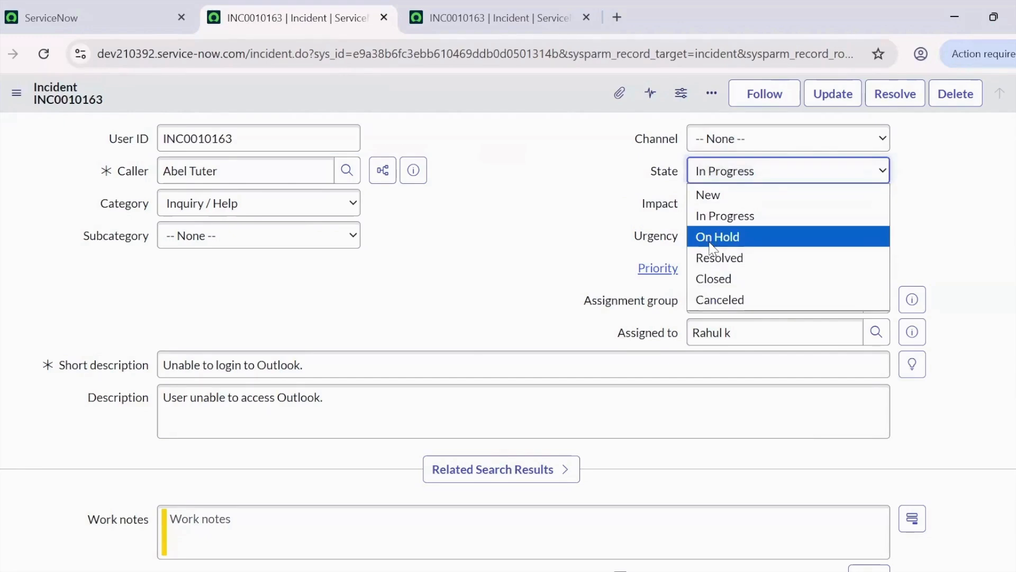
pyautogui.click(710, 242)
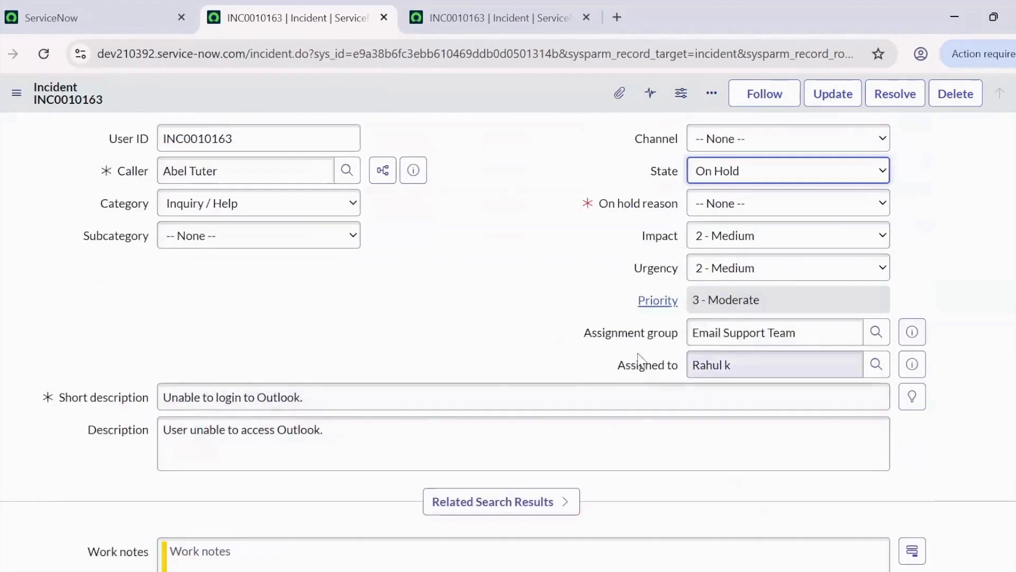
pyautogui.click(741, 205)
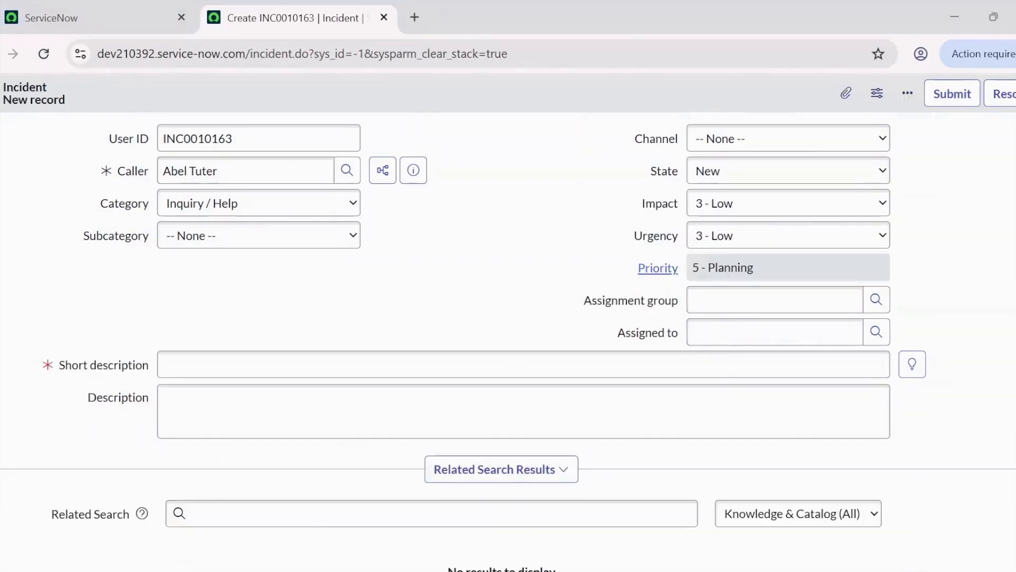
pyautogui.click(506, 367)
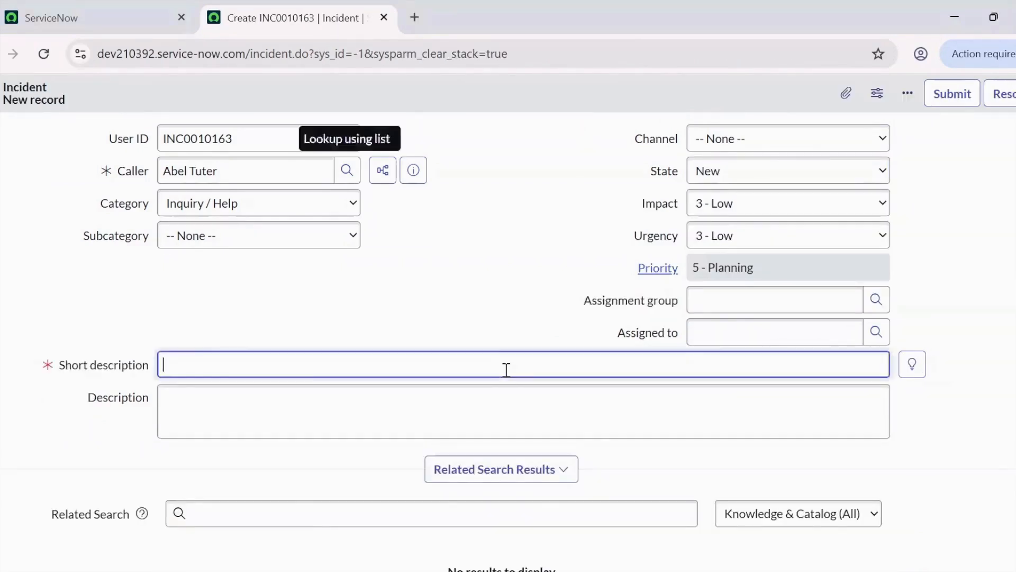
pyautogui.write('Unable to login to Outlook.')
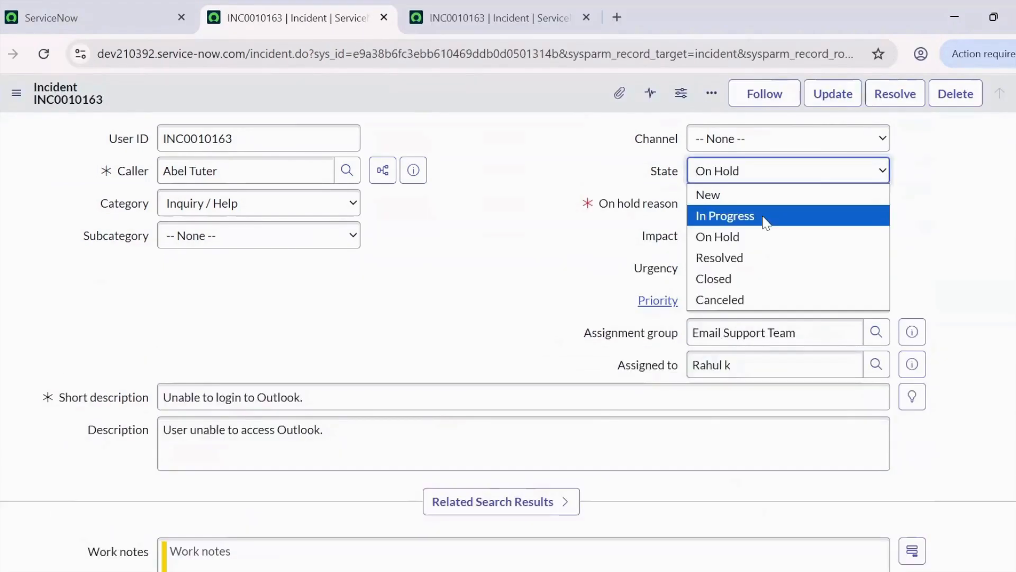
pyautogui.click(766, 222)
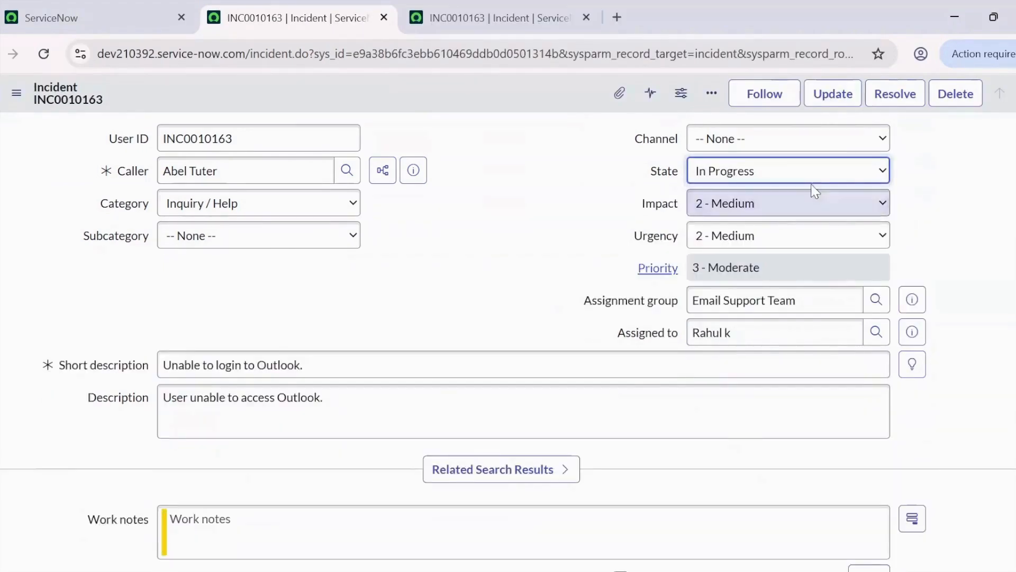
pyautogui.click(817, 185)
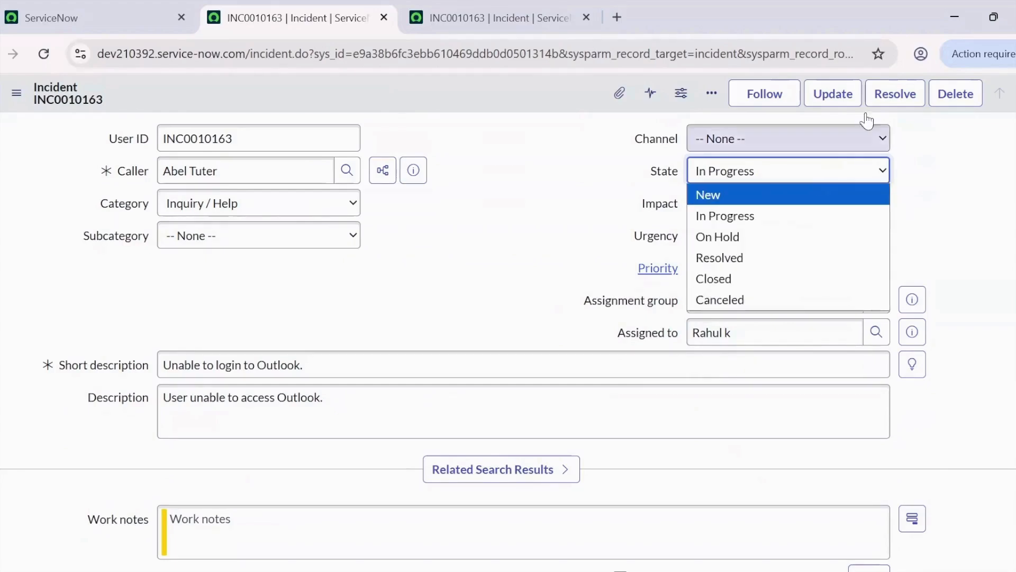
# Step: Start resolving the incident and set its Resolution code to Resolved by caller
pyautogui.click(893, 95)
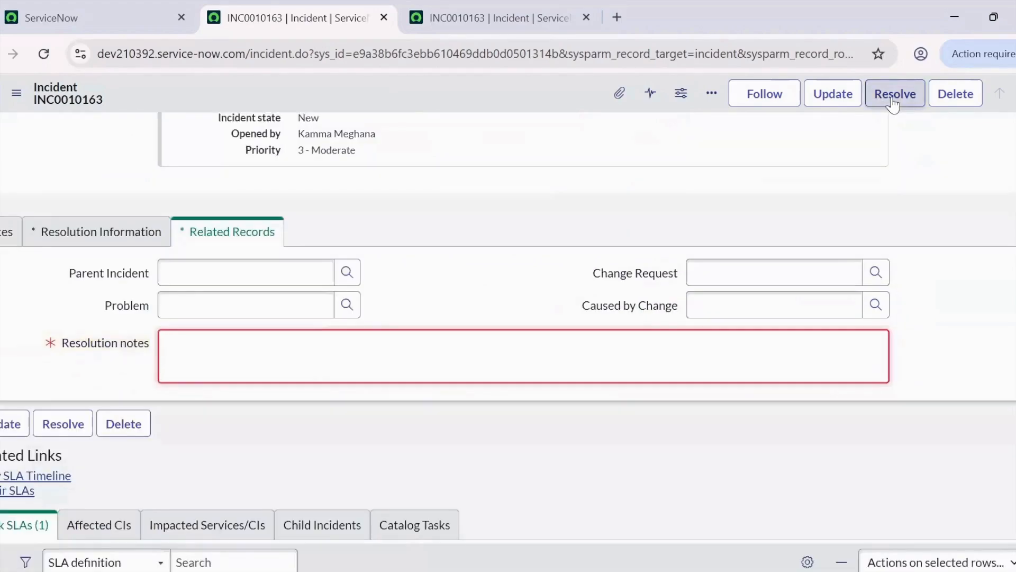
pyautogui.click(108, 236)
pyautogui.click(245, 306)
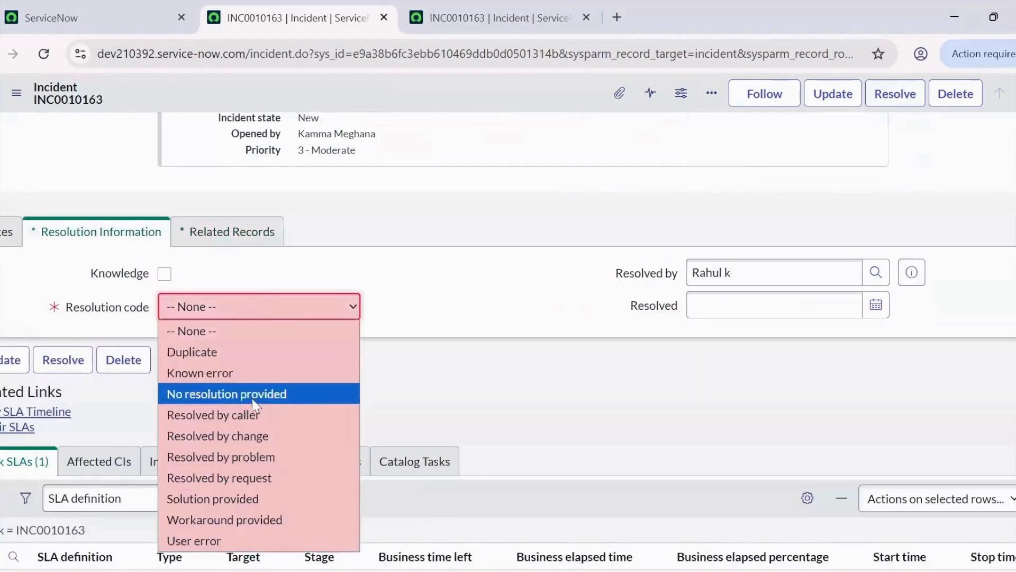
pyautogui.click(284, 420)
# Step: Enter the resolution notes "User Successfully logged in and Email is Working." and save the incident as Resolved
pyautogui.click(225, 231)
pyautogui.click(249, 356)
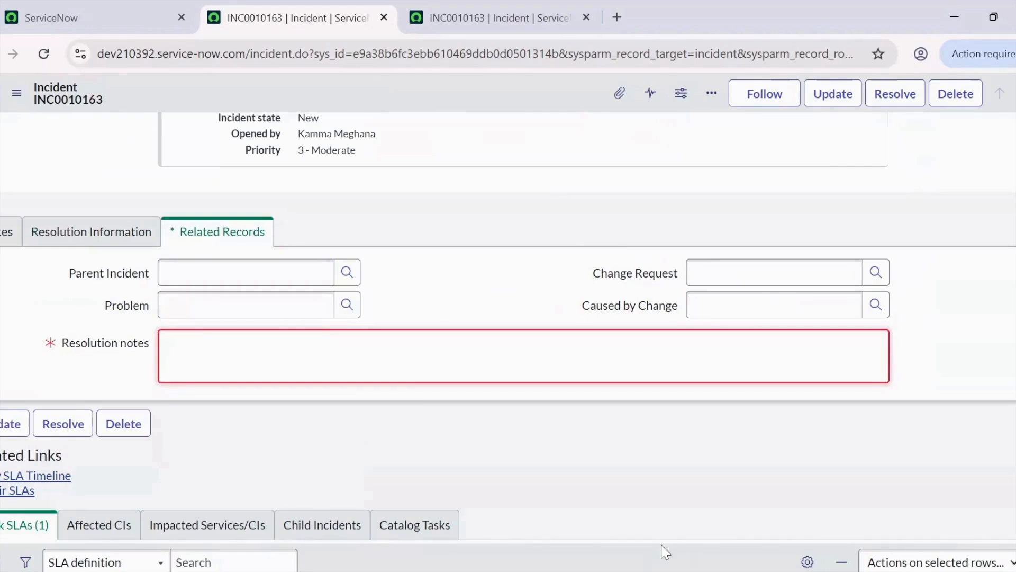
pyautogui.hotkey('ctrl', 'v')
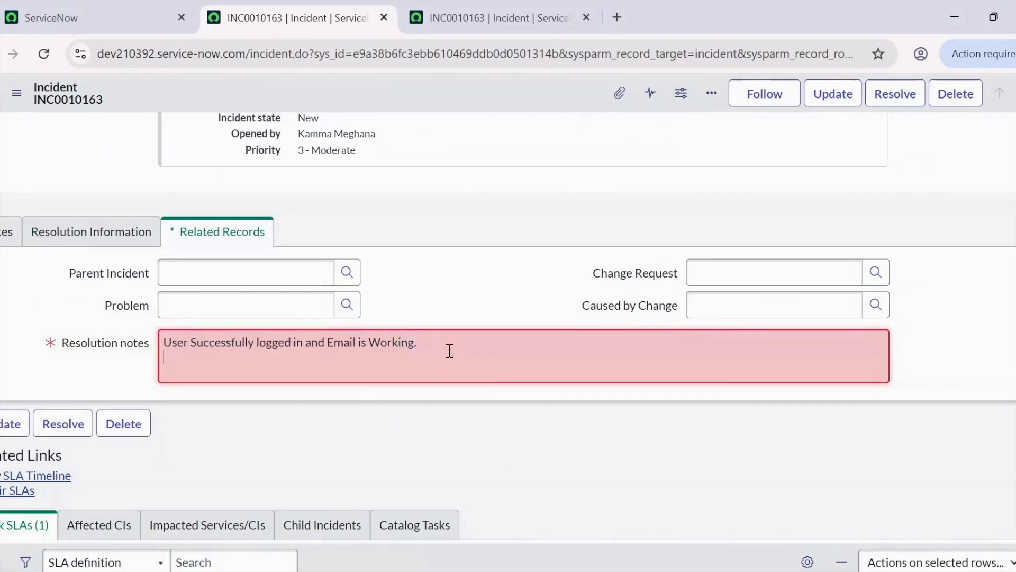
pyautogui.press('BackSpace')
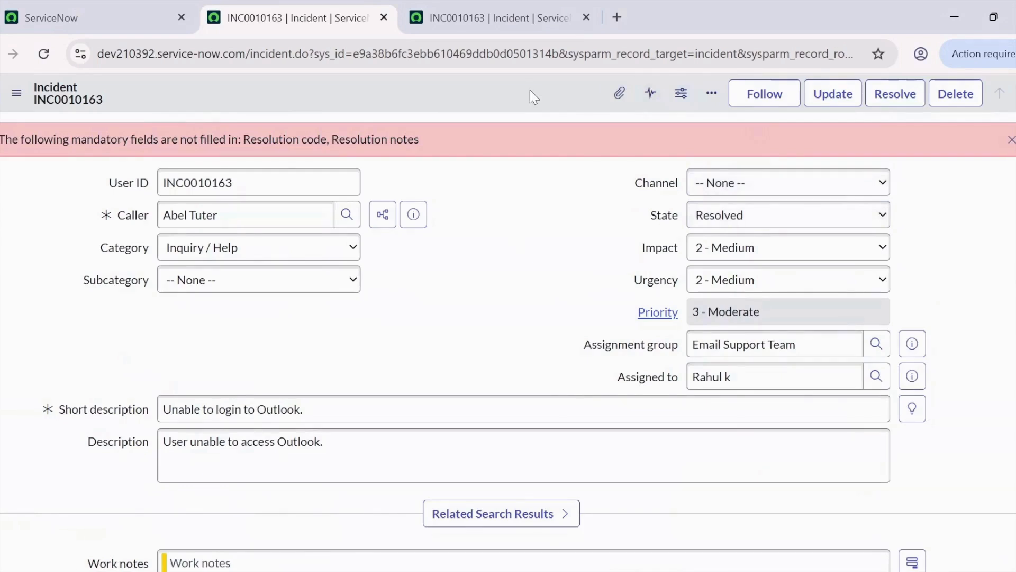
pyautogui.rightClick(534, 96)
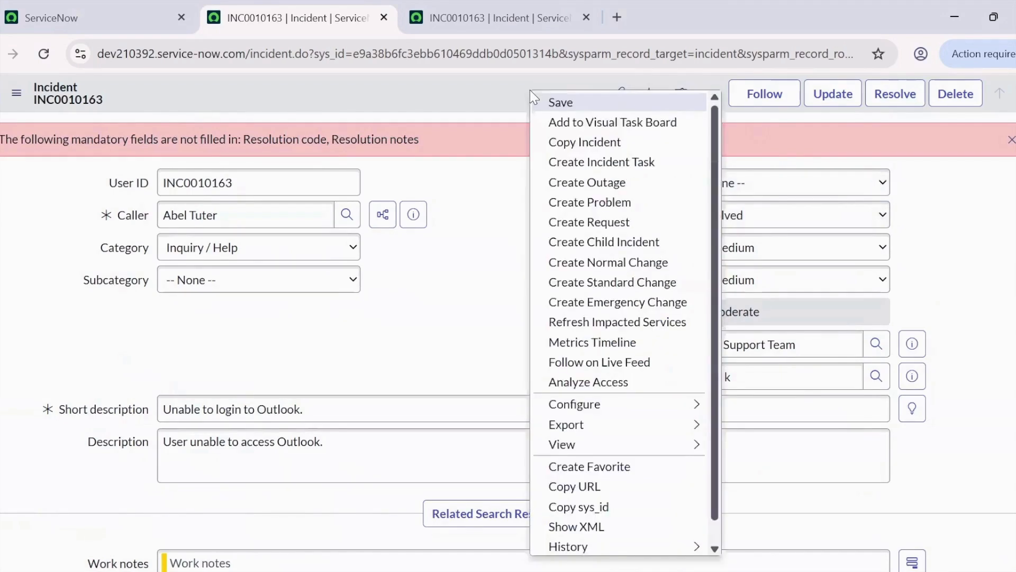
pyautogui.click(560, 102)
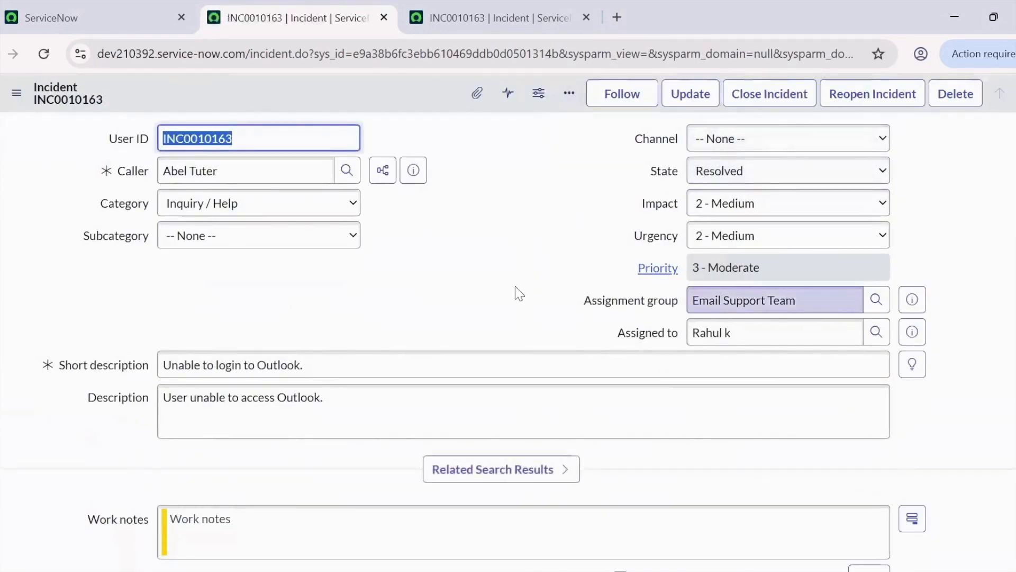
# Step: Close the resolved Outlook login incident and view its record again from the incident list
pyautogui.click(704, 177)
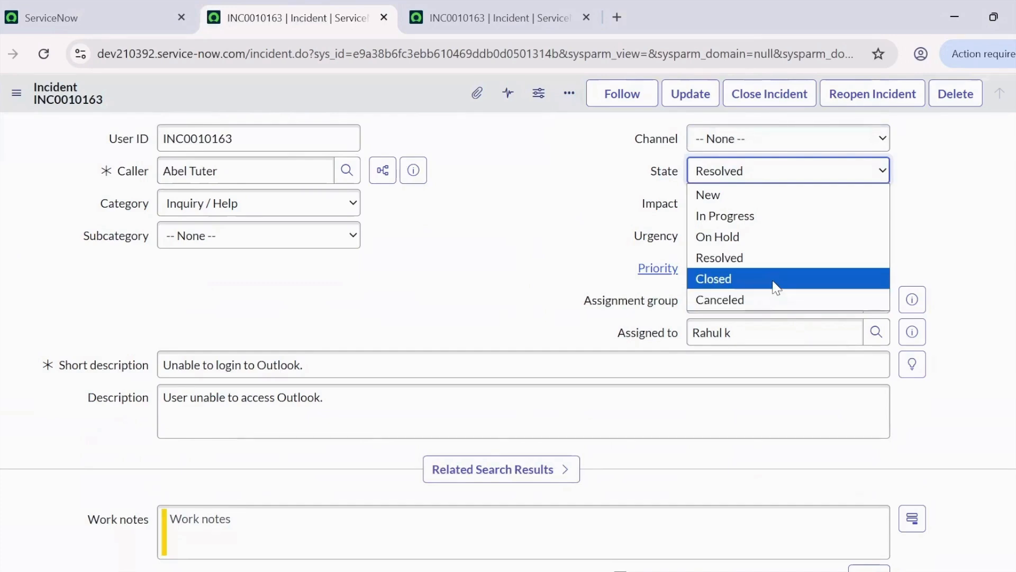
pyautogui.click(780, 99)
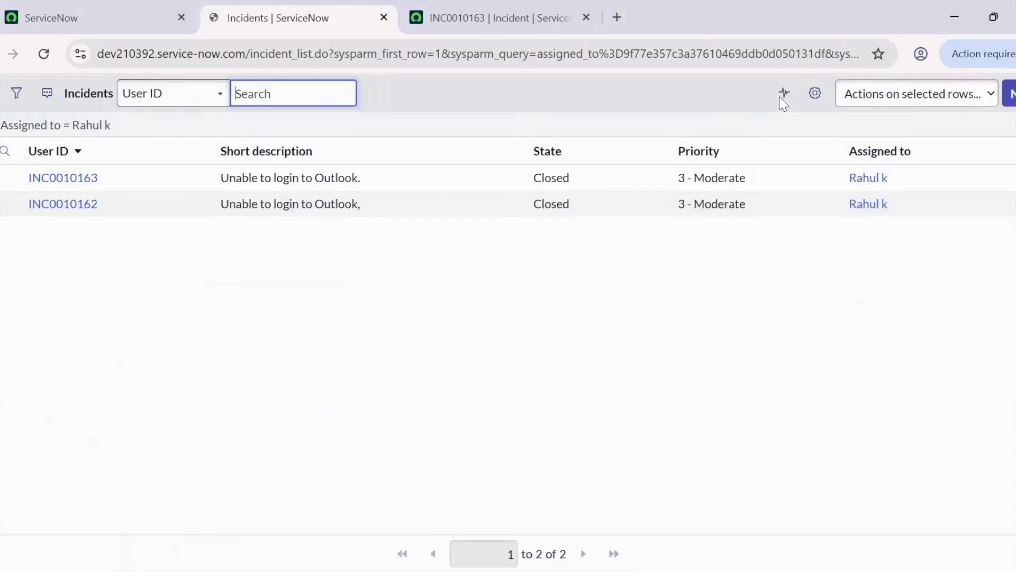
pyautogui.click(78, 180)
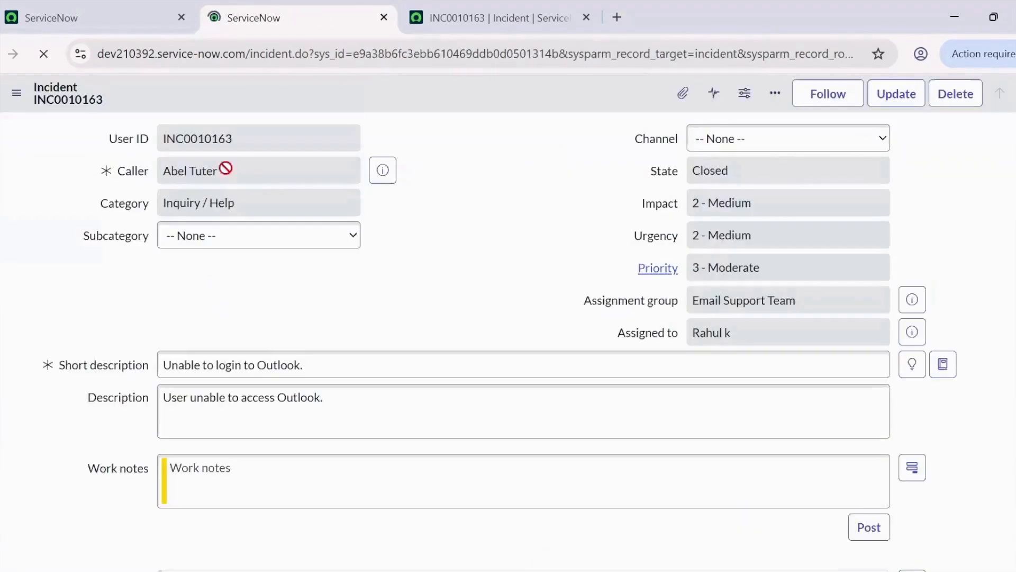